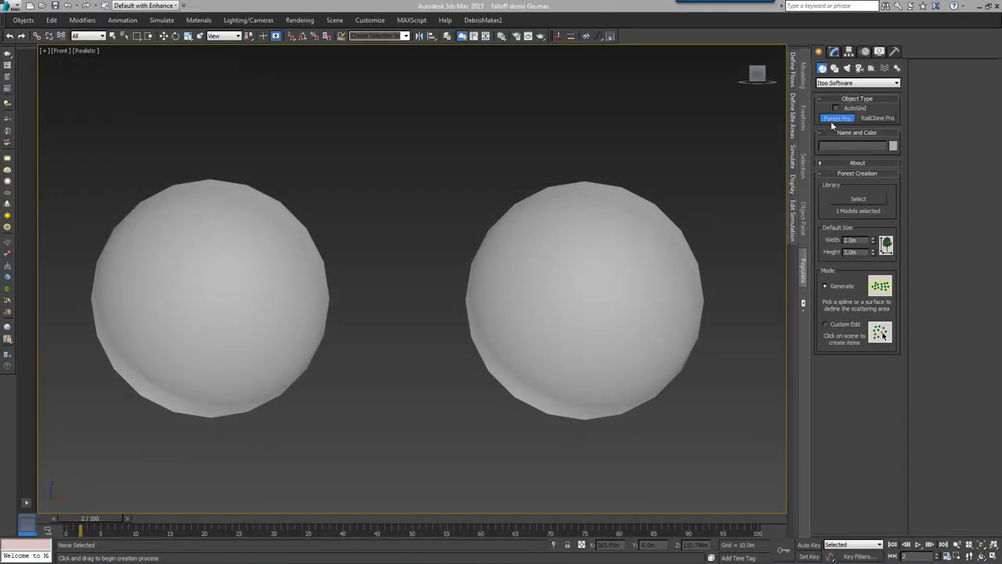
Step: Scatter a new Forest Pro object over the left sphere, declining camera visibility limits
{"action": "left_click", "coordinate": [281, 290]}
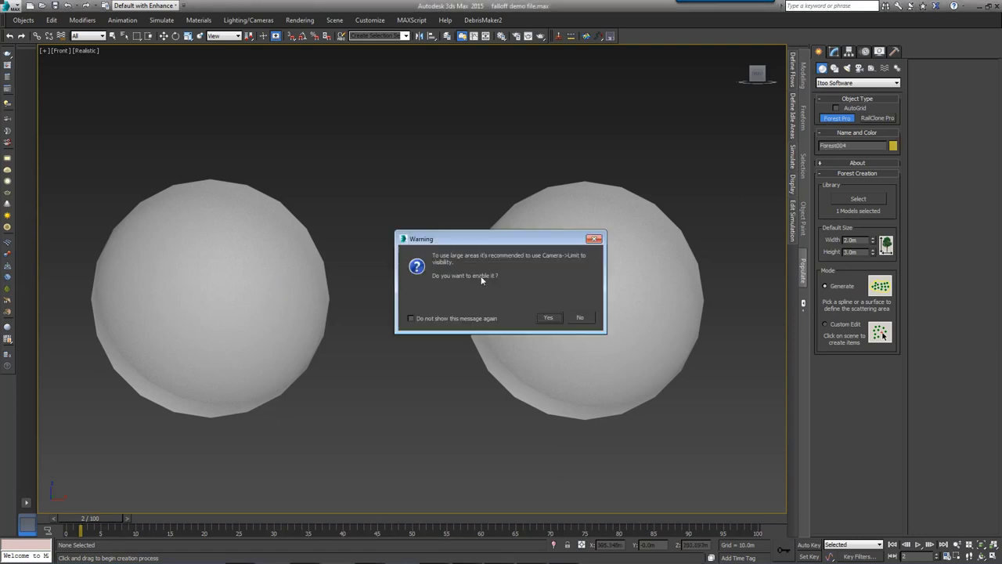
{"action": "left_click", "coordinate": [580, 317]}
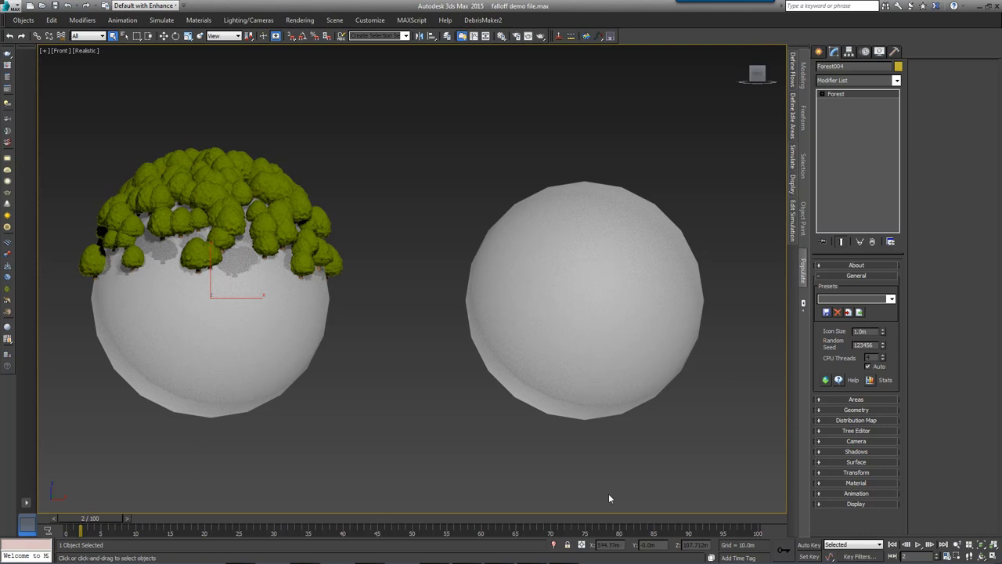
Step: Add GeoSphere002 and GeoSphere001 as the forest's scattering surfaces in the Surface rollout
{"action": "left_click", "coordinate": [853, 463]}
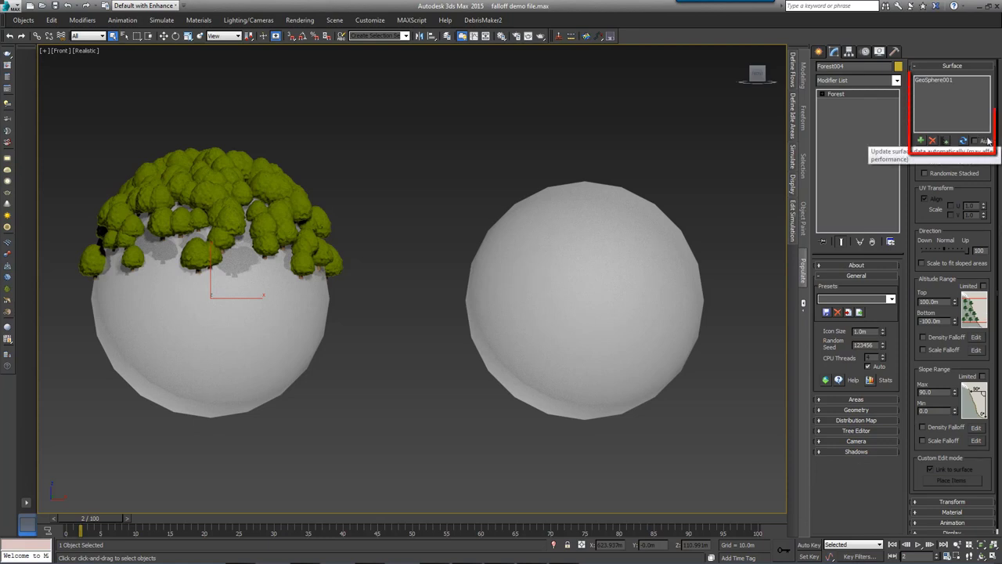
{"action": "left_click", "coordinate": [921, 140]}
{"action": "left_click", "coordinate": [635, 254]}
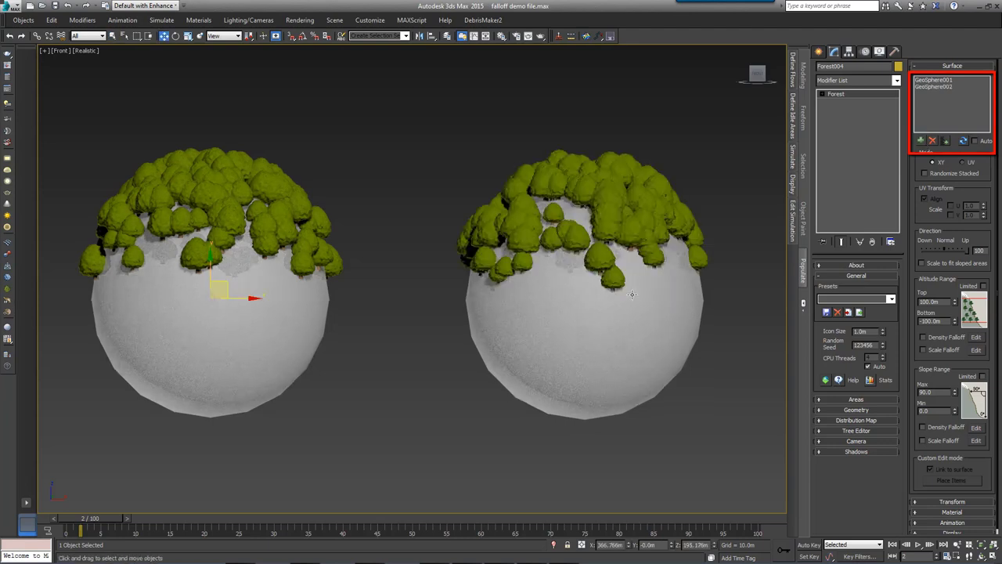
{"action": "left_click", "coordinate": [931, 140]}
{"action": "left_click", "coordinate": [946, 141]}
{"action": "left_click", "coordinate": [46, 112]}
{"action": "left_click", "coordinate": [69, 122], "text": "ctrl"}
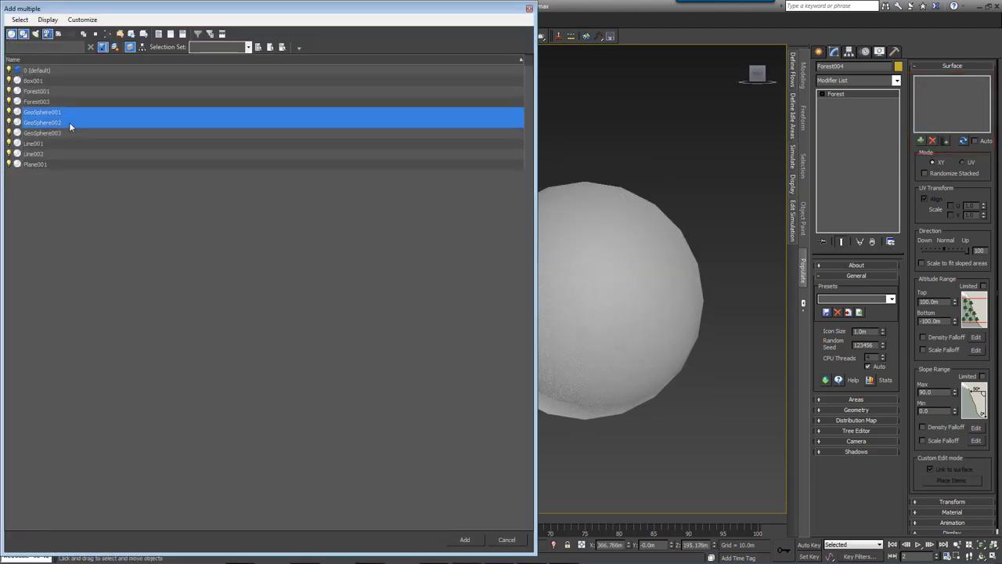
{"action": "left_click", "coordinate": [464, 540]}
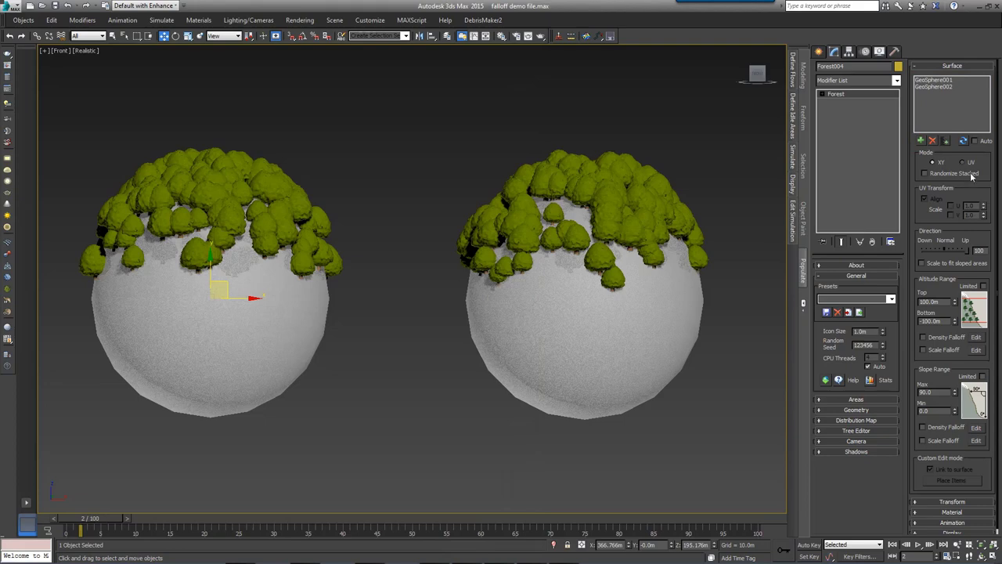
Step: Turn on Auto update so the trees follow the left sphere's animated deformation
{"action": "left_click_drag", "start_coordinate": [82, 519], "coordinate": [268, 520]}
{"action": "left_click", "coordinate": [964, 141]}
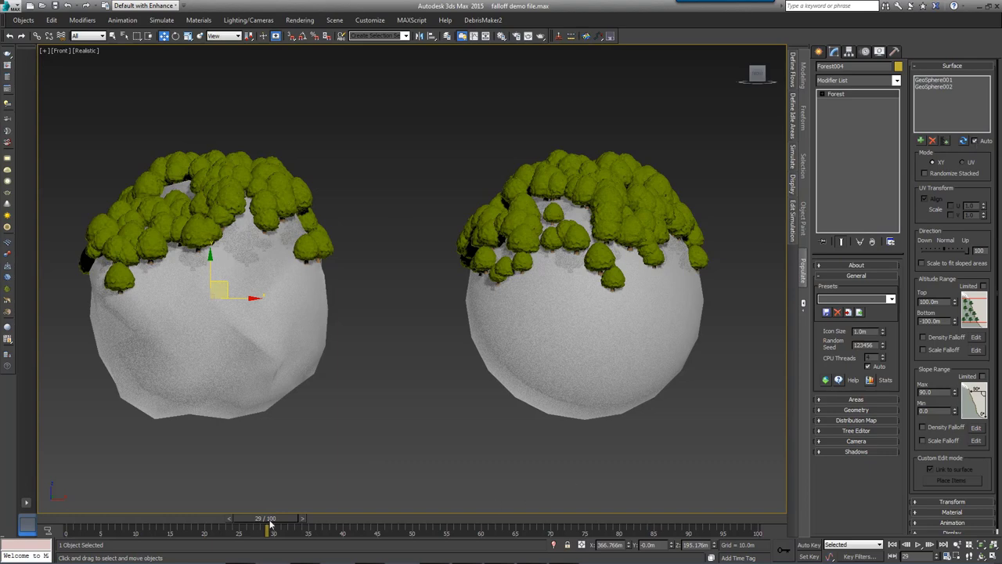
{"action": "left_click_drag", "start_coordinate": [270, 521], "coordinate": [704, 495]}
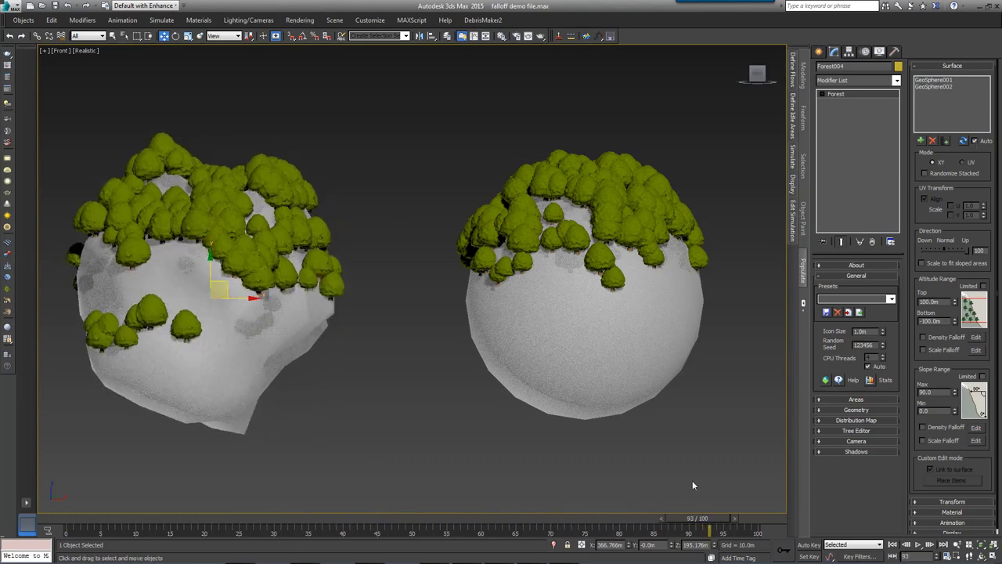
Step: Set the Surface mode to UV and push the Direction slider toward Up
{"action": "left_click_drag", "start_coordinate": [216, 518], "coordinate": [35, 528]}
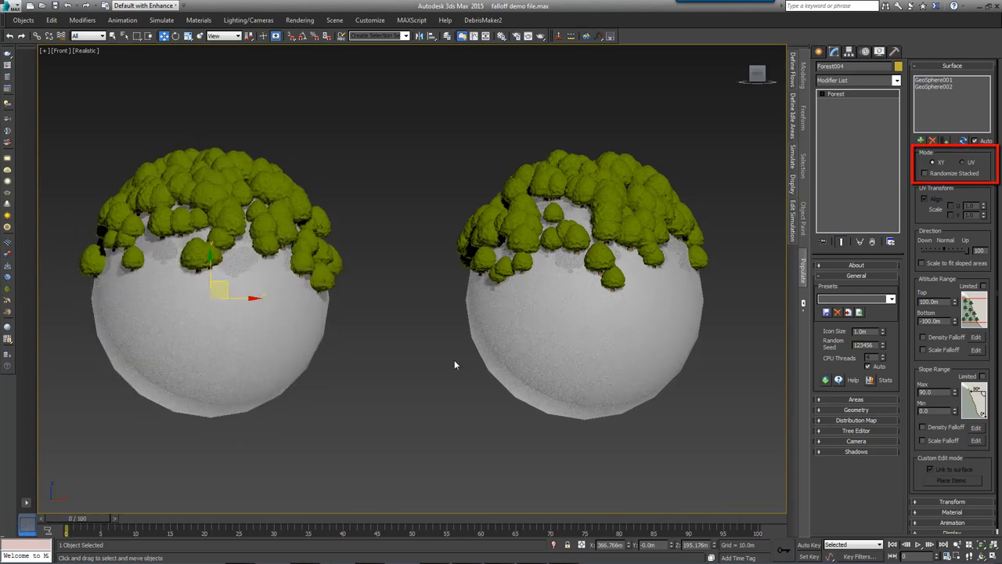
{"action": "left_click", "coordinate": [972, 164]}
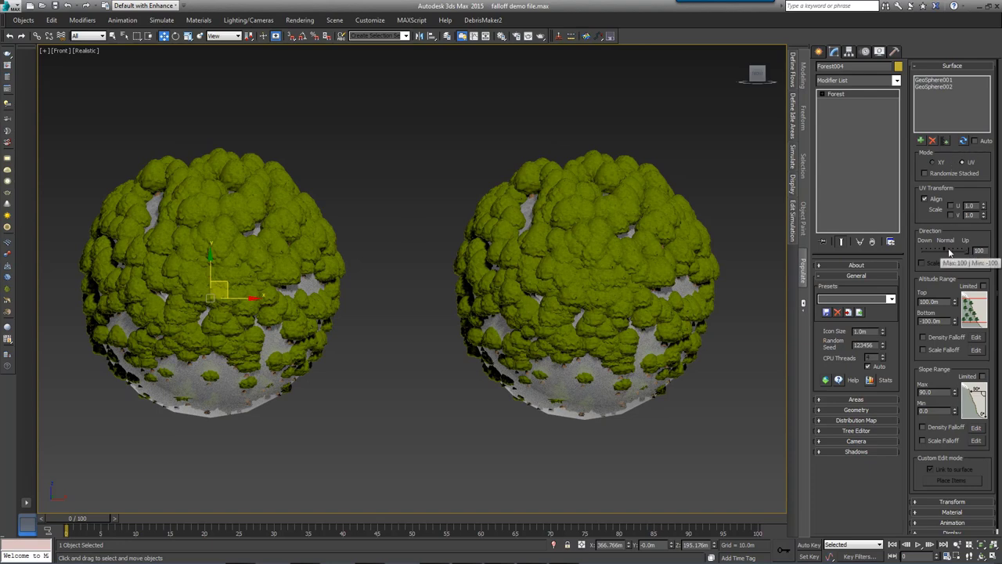
{"action": "left_click_drag", "start_coordinate": [950, 252], "coordinate": [969, 250]}
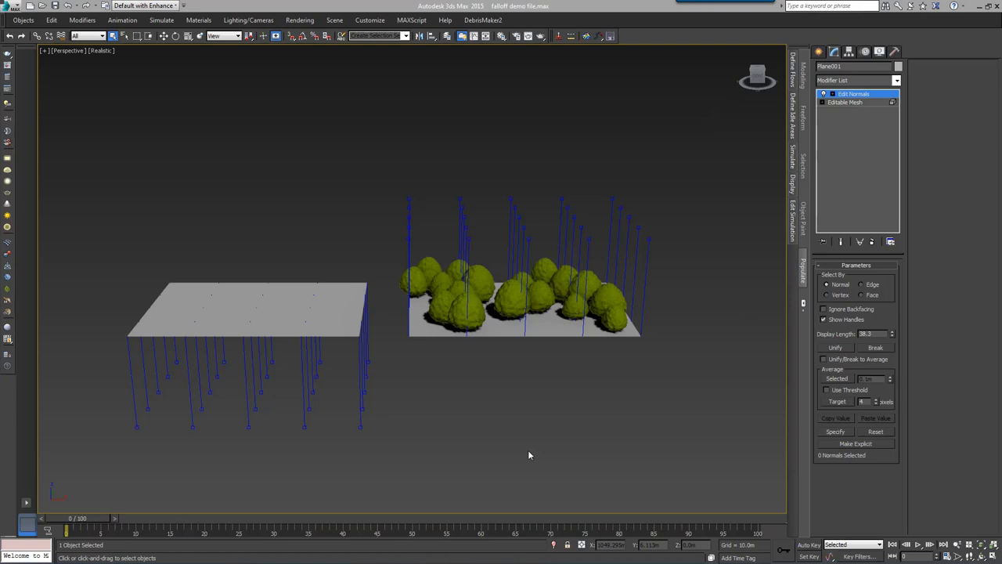
Step: Assign the plane's selected Editable Mesh faces for scattering, then return to Edit Normals
{"action": "left_click", "coordinate": [839, 103]}
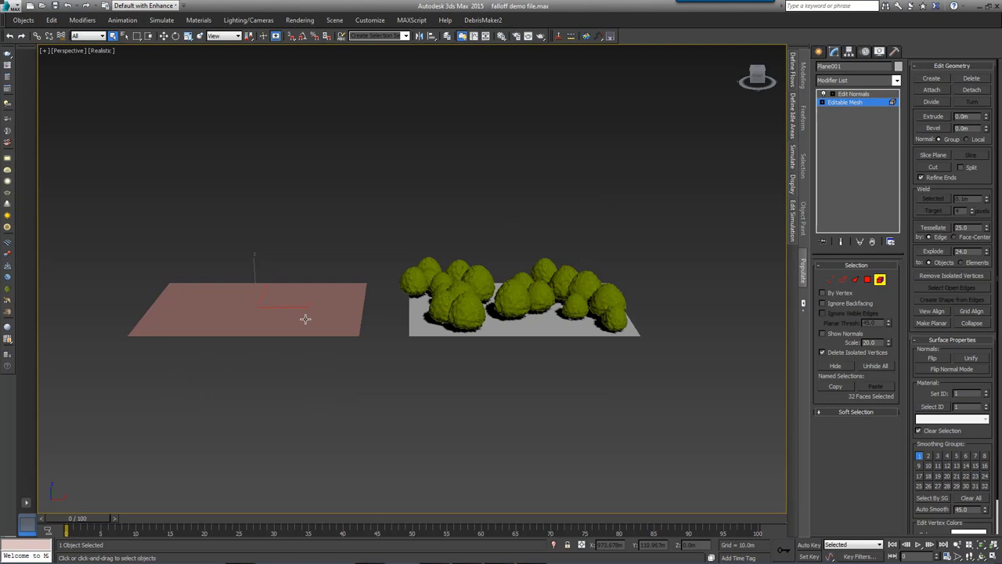
{"action": "key", "text": "Return"}
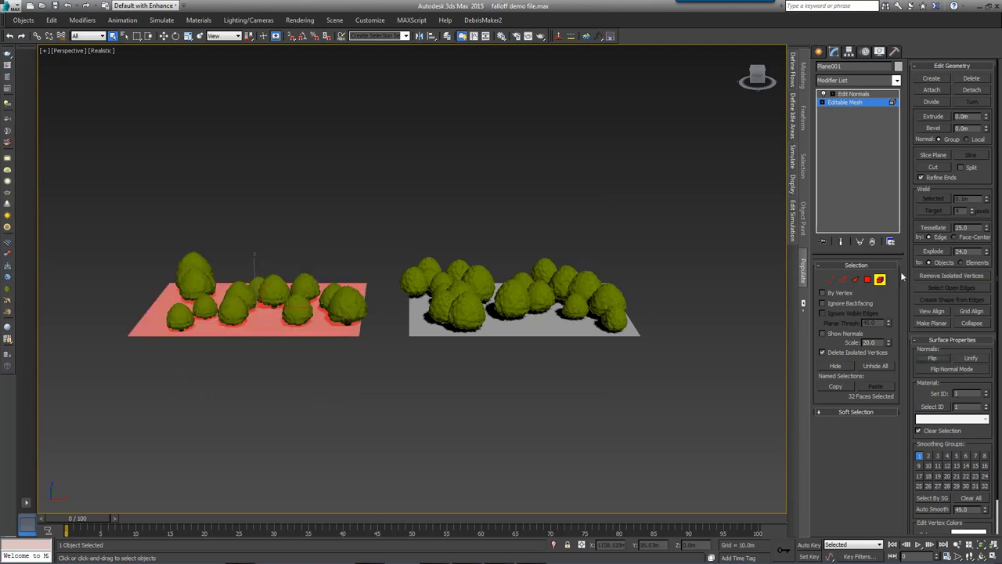
{"action": "left_click", "coordinate": [881, 280]}
{"action": "left_click", "coordinate": [844, 95]}
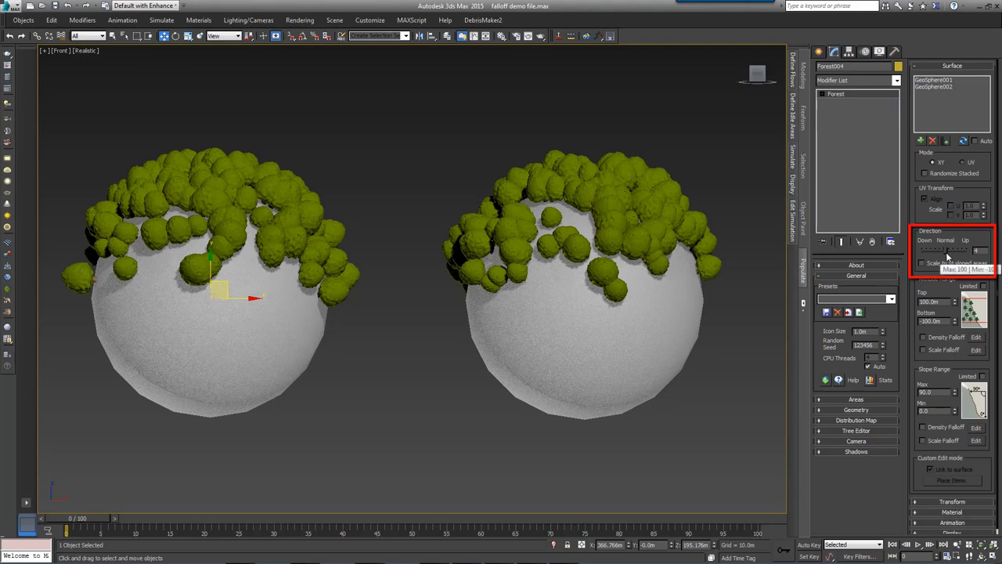
Step: Raise the tree Direction value from 4 to 6
{"action": "mouse_move", "coordinate": [945, 252]}
{"action": "left_mouse_down"}
{"action": "mouse_move", "coordinate": [993, 249]}
{"action": "mouse_move", "coordinate": [934, 250]}
{"action": "left_mouse_up"}
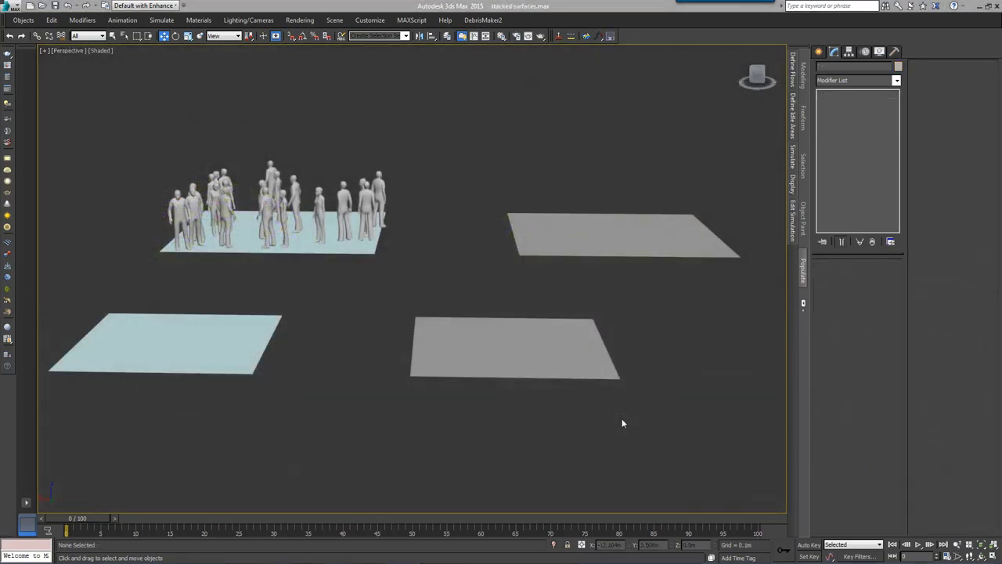
Step: Inspect the grey, Floor1 and Ground Floor planes, then select the crowd forest
{"action": "left_click", "coordinate": [522, 357]}
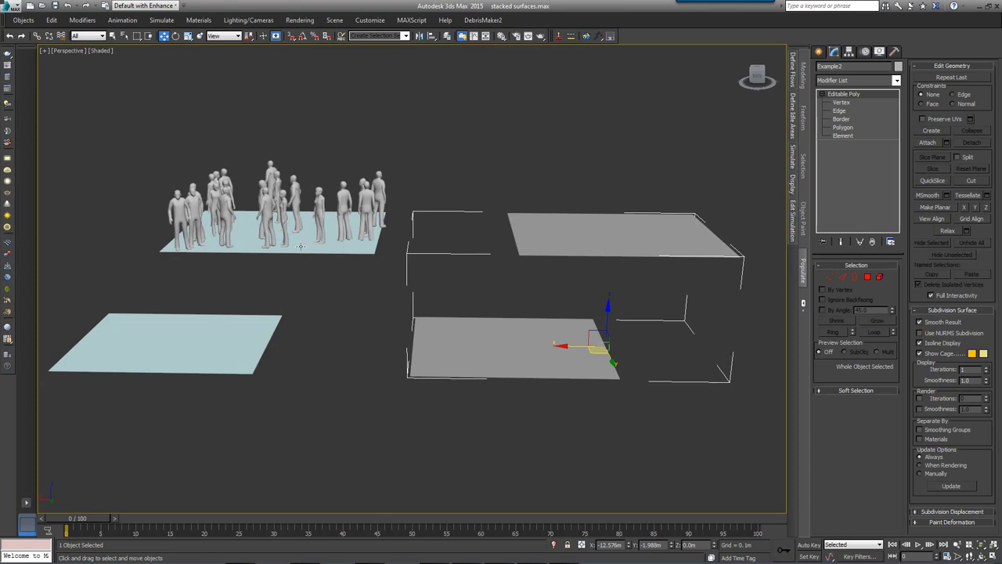
{"action": "left_click", "coordinate": [301, 247]}
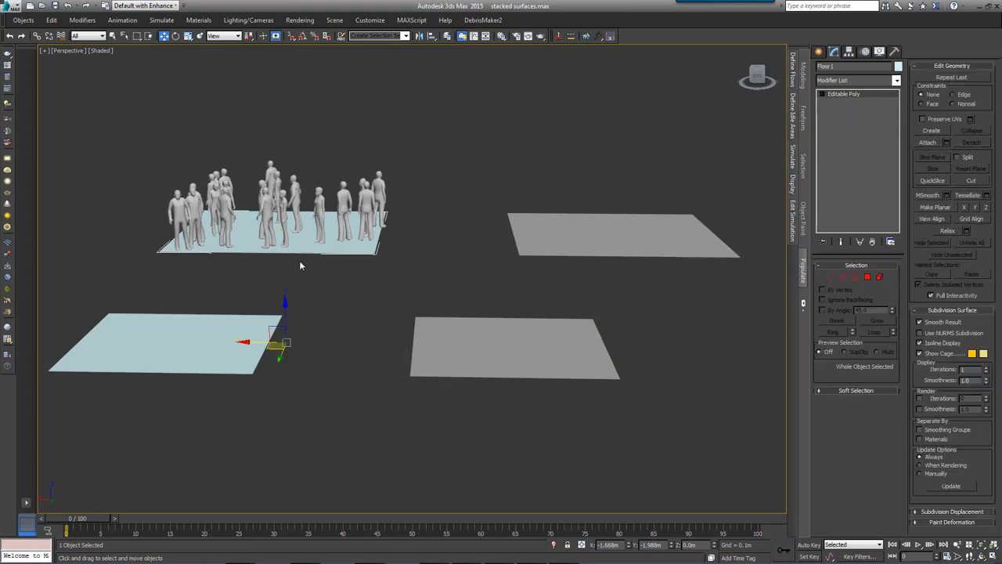
{"action": "left_click", "coordinate": [219, 349]}
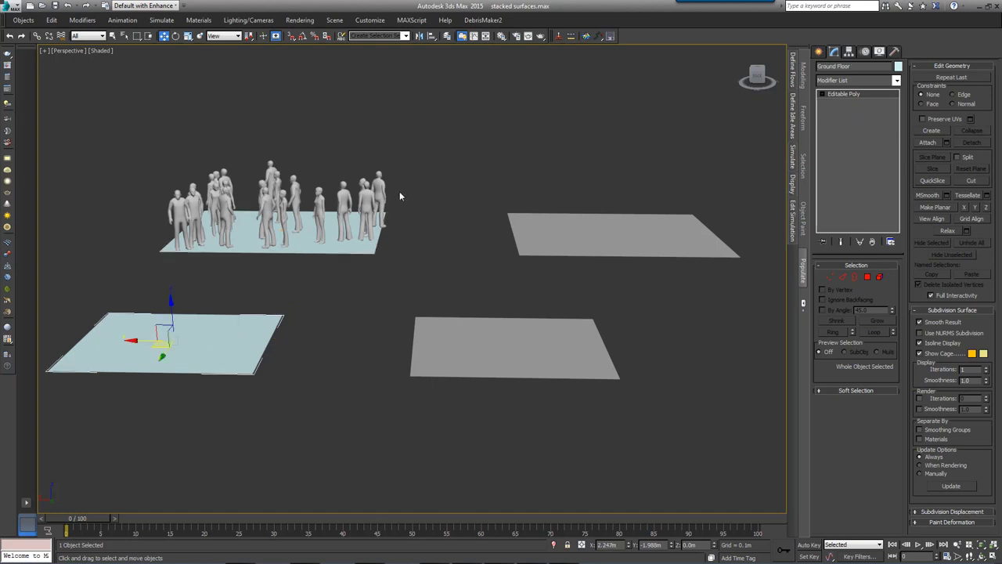
{"action": "left_click", "coordinate": [379, 183]}
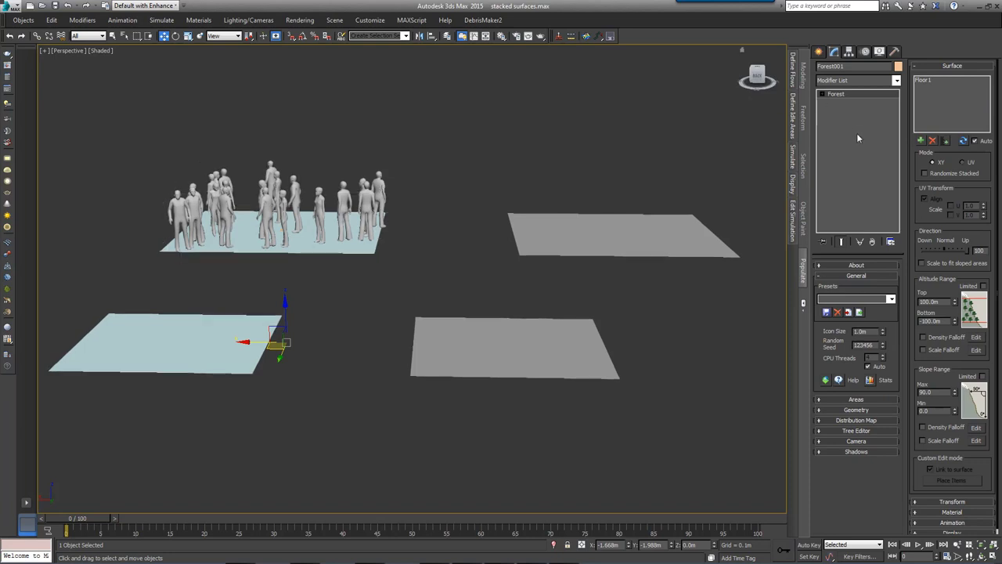
Step: Add the lower-left Ground Floor plane and a right-hand grey plane as crowd surfaces
{"action": "left_click", "coordinate": [922, 140]}
{"action": "left_click", "coordinate": [238, 340]}
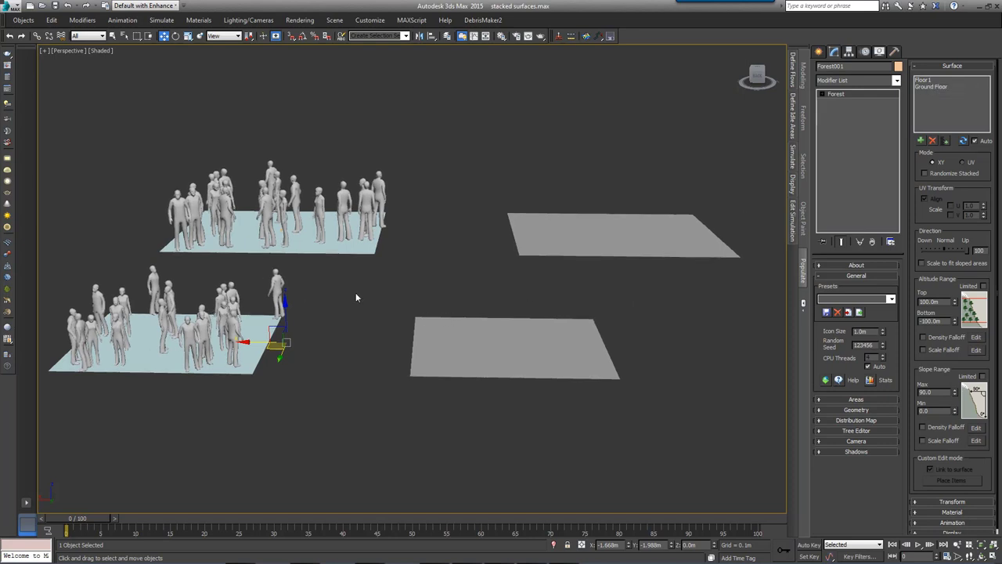
{"action": "left_click", "coordinate": [922, 140]}
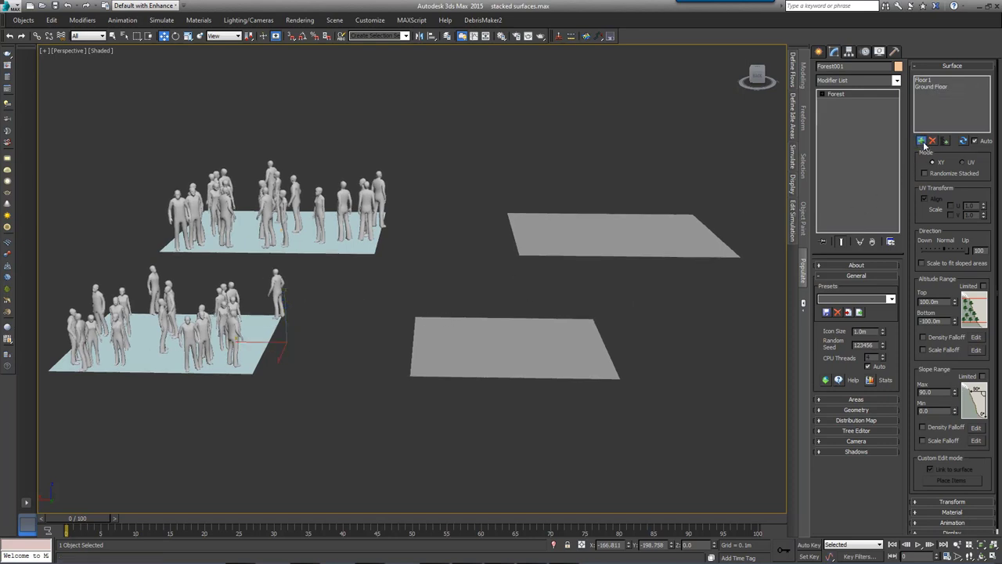
{"action": "left_click", "coordinate": [649, 242]}
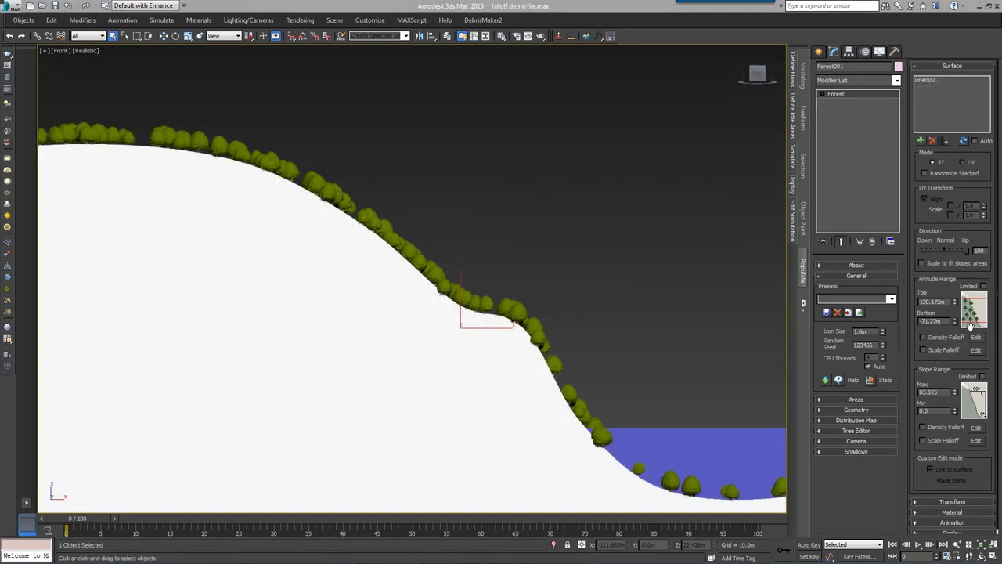
Step: Limit trees to an altitude range with a raised Top and a Density Falloff curve thinning near the top
{"action": "left_click", "coordinate": [985, 286]}
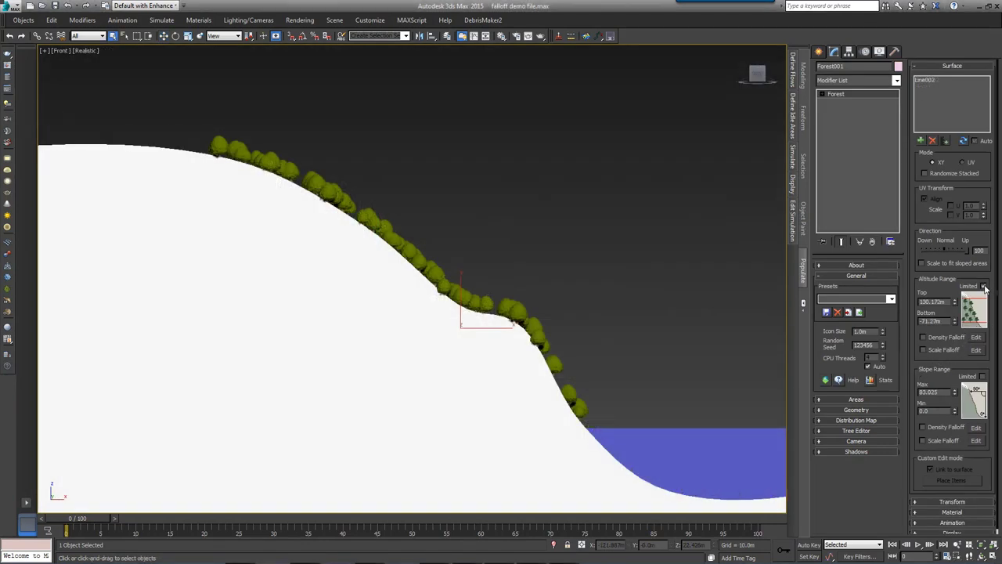
{"action": "mouse_move", "coordinate": [954, 303]}
{"action": "left_mouse_down"}
{"action": "mouse_move", "coordinate": [955, 291]}
{"action": "mouse_move", "coordinate": [964, 347]}
{"action": "mouse_move", "coordinate": [959, 320]}
{"action": "left_mouse_up"}
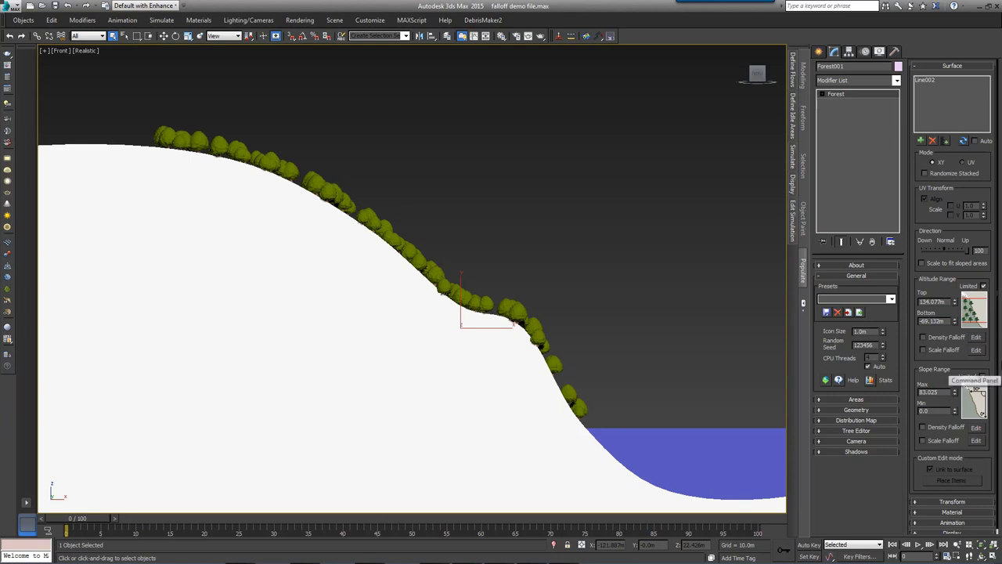
{"action": "left_click", "coordinate": [975, 337]}
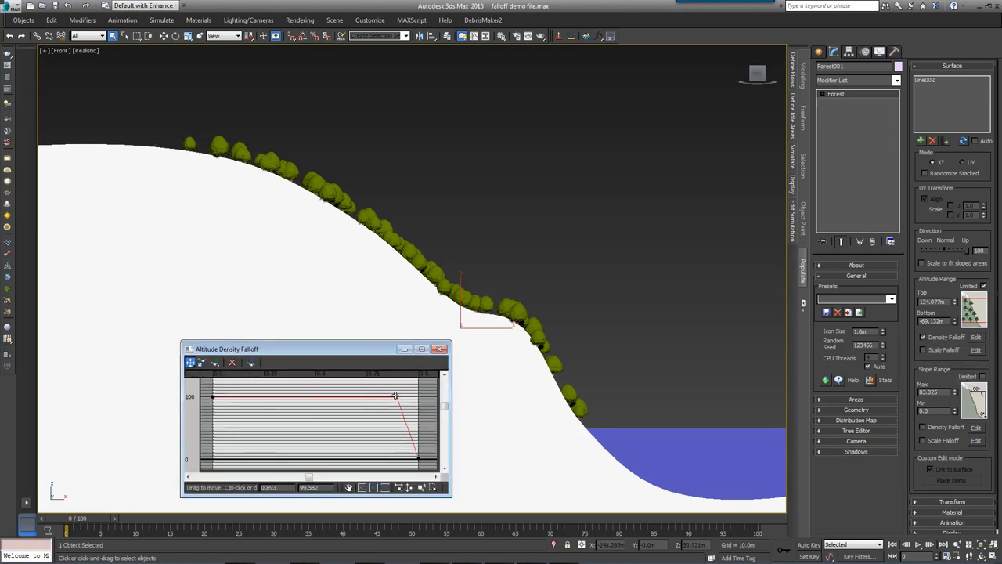
{"action": "mouse_move", "coordinate": [397, 396]}
{"action": "left_mouse_down"}
{"action": "mouse_move", "coordinate": [248, 397]}
{"action": "mouse_move", "coordinate": [389, 395]}
{"action": "left_mouse_up"}
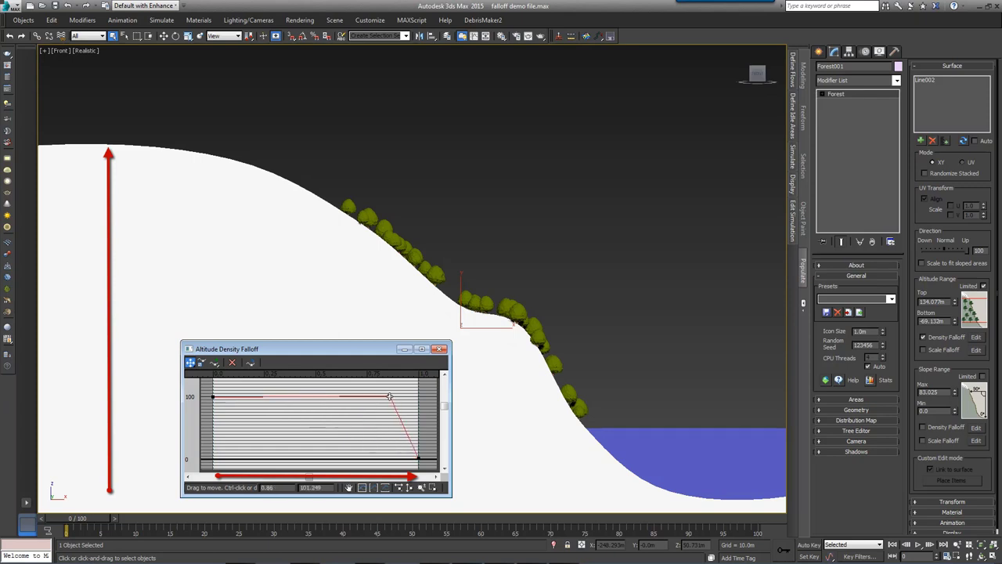
{"action": "left_click", "coordinate": [442, 350]}
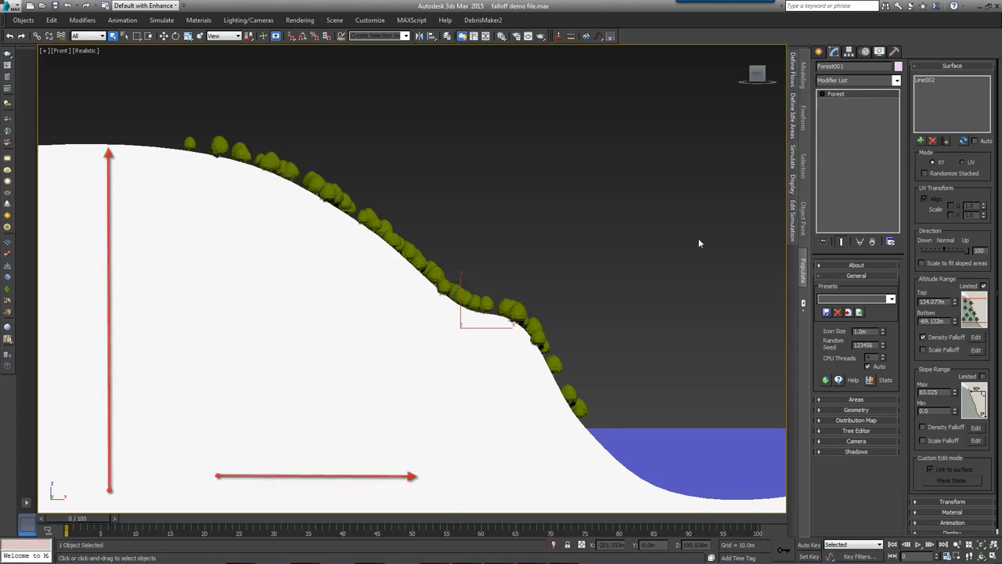
Step: Enable Altitude Scale Falloff and shift its middle curve point left so trees shrink uphill
{"action": "left_click", "coordinate": [943, 351]}
{"action": "left_click", "coordinate": [975, 351]}
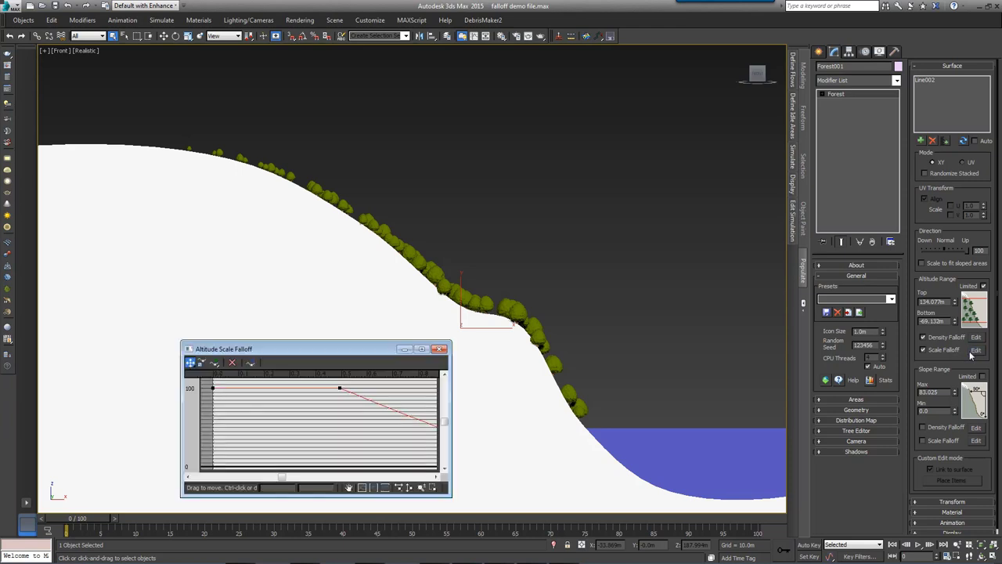
{"action": "left_click_drag", "start_coordinate": [338, 388], "coordinate": [405, 390]}
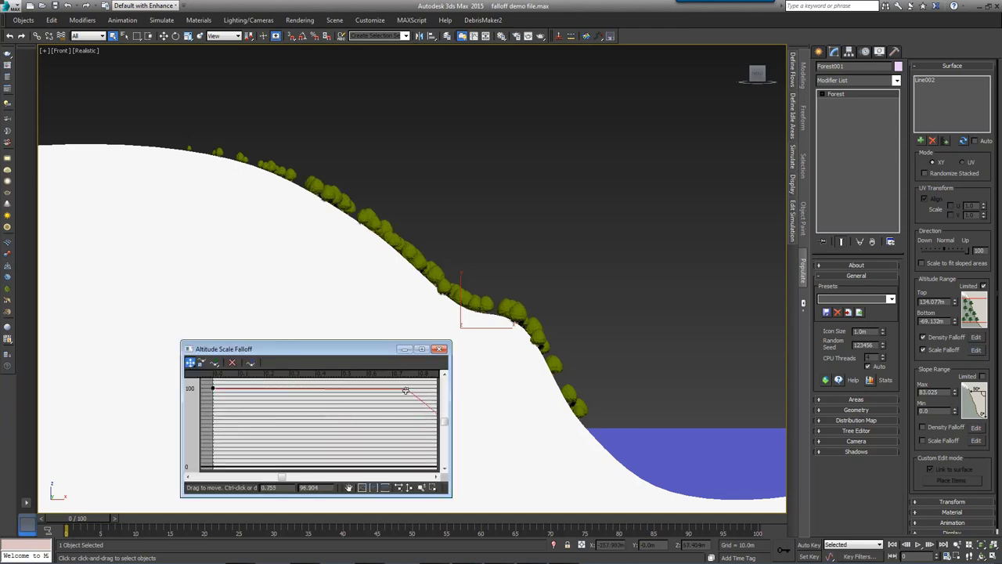
{"action": "left_click_drag", "start_coordinate": [451, 495], "coordinate": [626, 519]}
Step: Replace the altitude limit with a slope range limit and try a reshaped Slope Density Falloff curve
{"action": "left_click", "coordinate": [617, 348]}
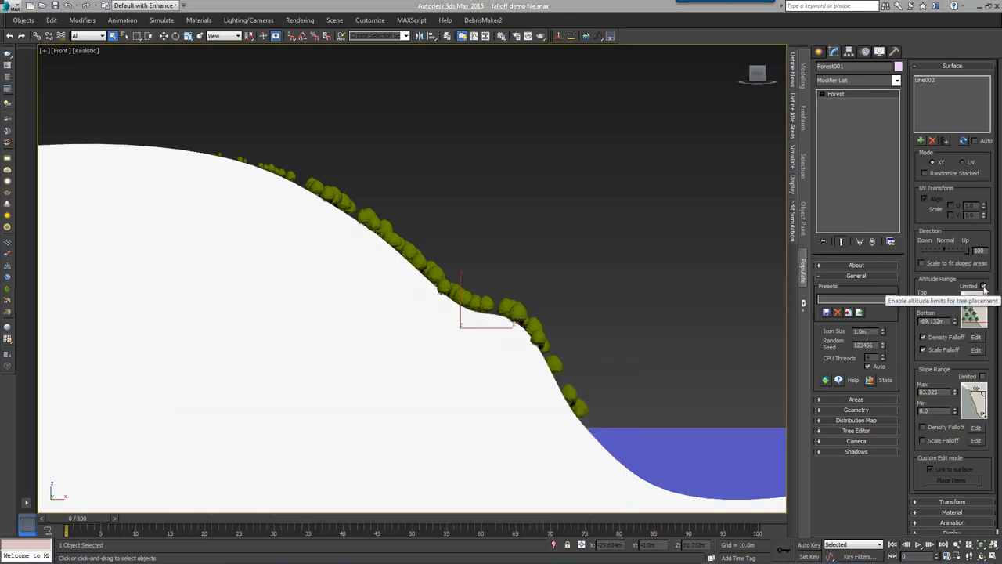
{"action": "left_click", "coordinate": [932, 352]}
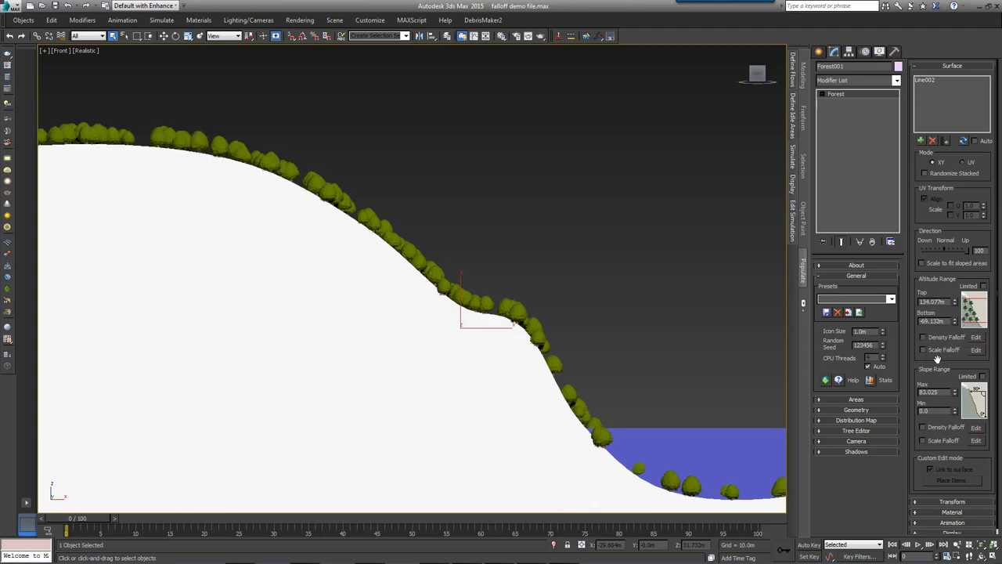
{"action": "left_click", "coordinate": [983, 376]}
{"action": "left_click_drag", "start_coordinate": [954, 392], "coordinate": [949, 419]}
{"action": "left_click", "coordinate": [956, 426]}
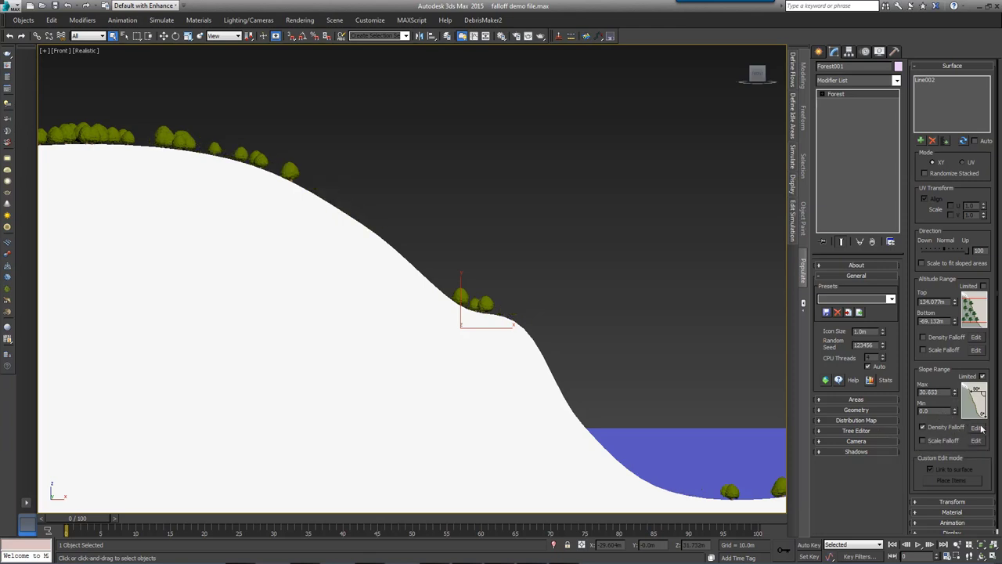
{"action": "left_click", "coordinate": [979, 428]}
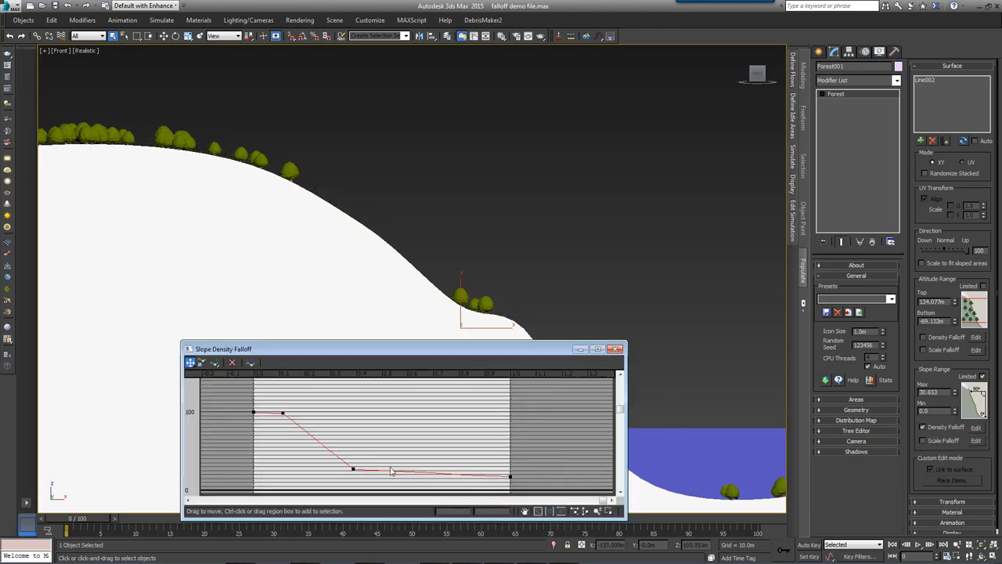
{"action": "left_click_drag", "start_coordinate": [371, 473], "coordinate": [347, 417]}
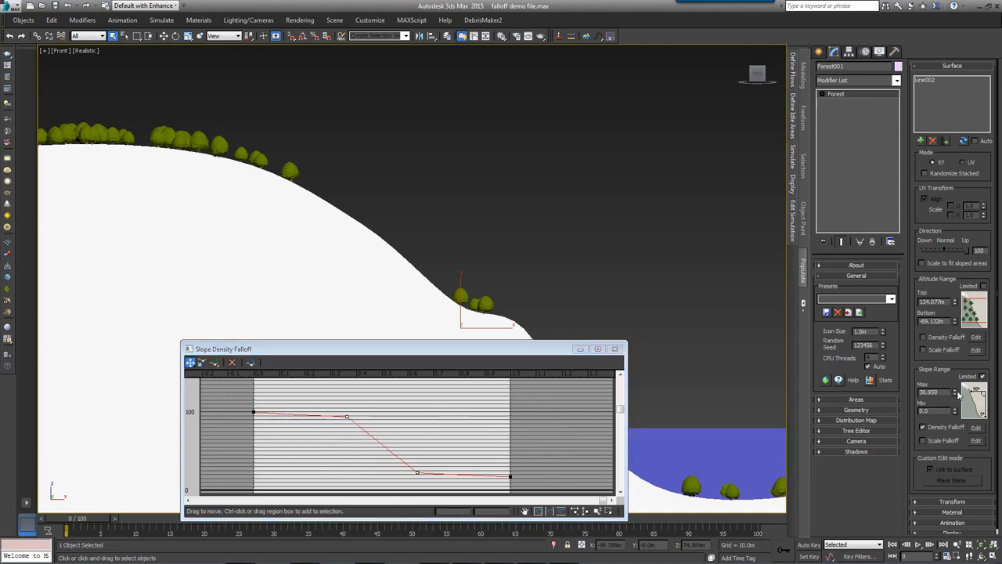
Step: Raise the maximum slope to 48.431 and swap density falloff for Slope Scale Falloff, editing its curve
{"action": "left_click_drag", "start_coordinate": [955, 392], "coordinate": [943, 358]}
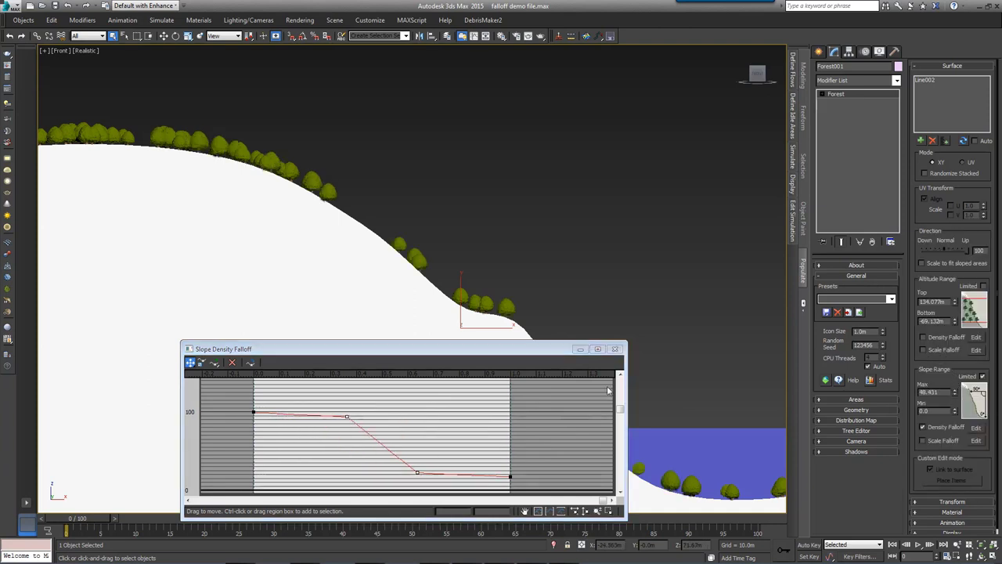
{"action": "left_click", "coordinate": [922, 426]}
{"action": "left_click", "coordinate": [922, 441]}
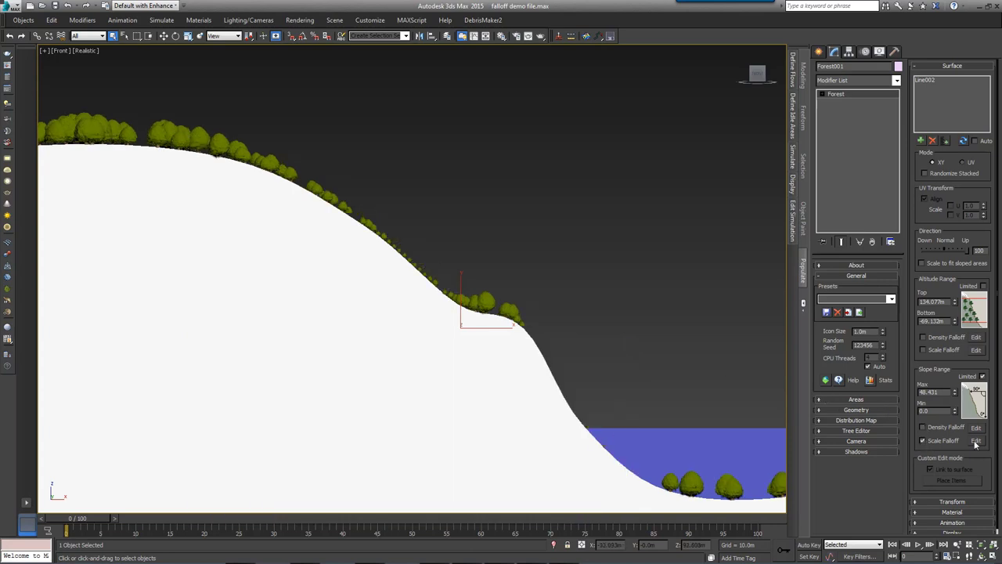
{"action": "left_click", "coordinate": [976, 440]}
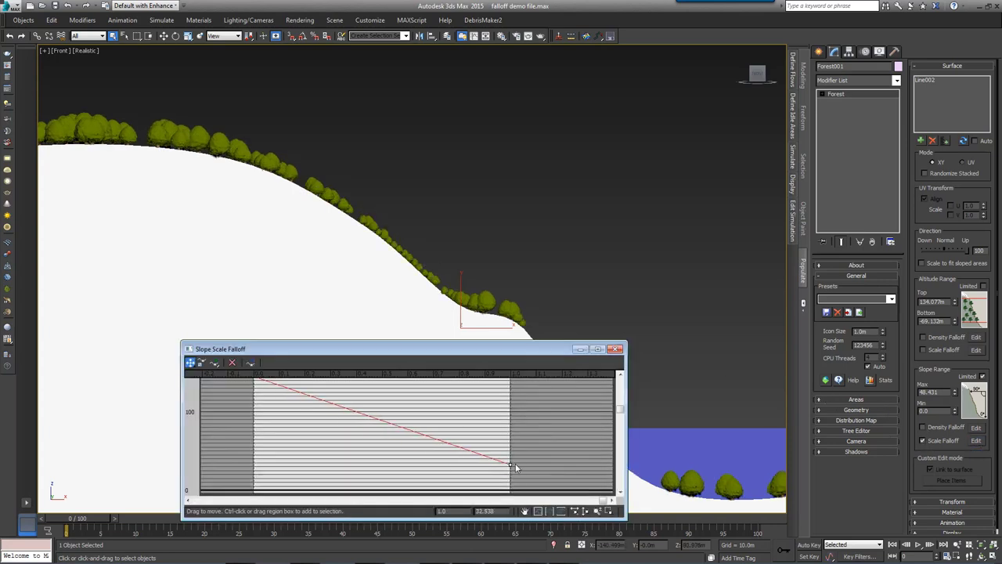